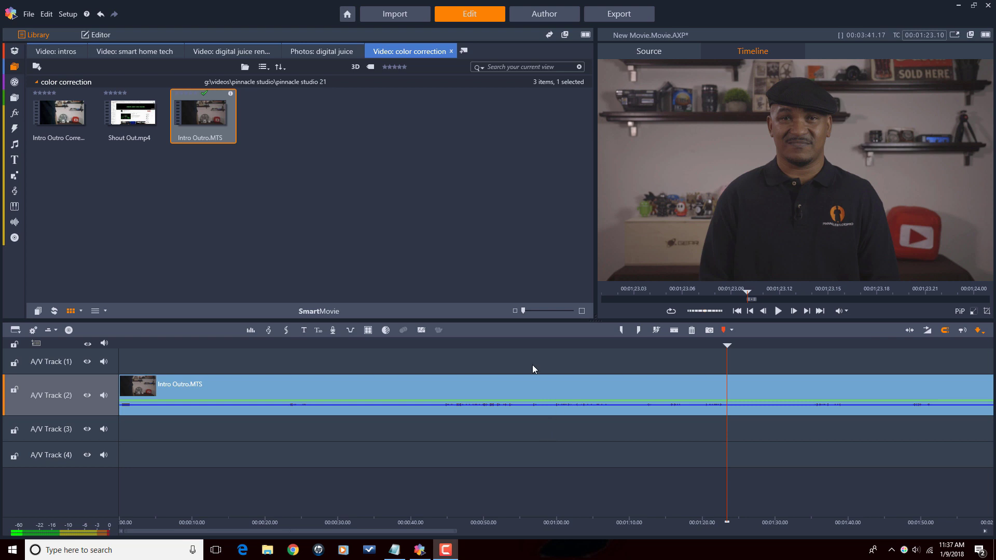
Step: Select the Intro Outro.MTS clip and apply Image Correction CPU from the Editor's Color effects
click(533, 386)
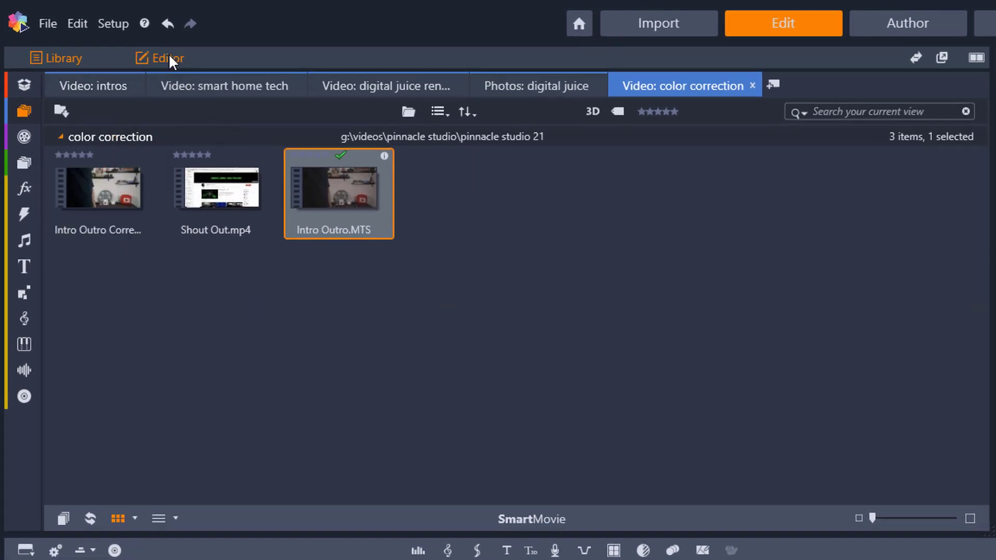
click(169, 57)
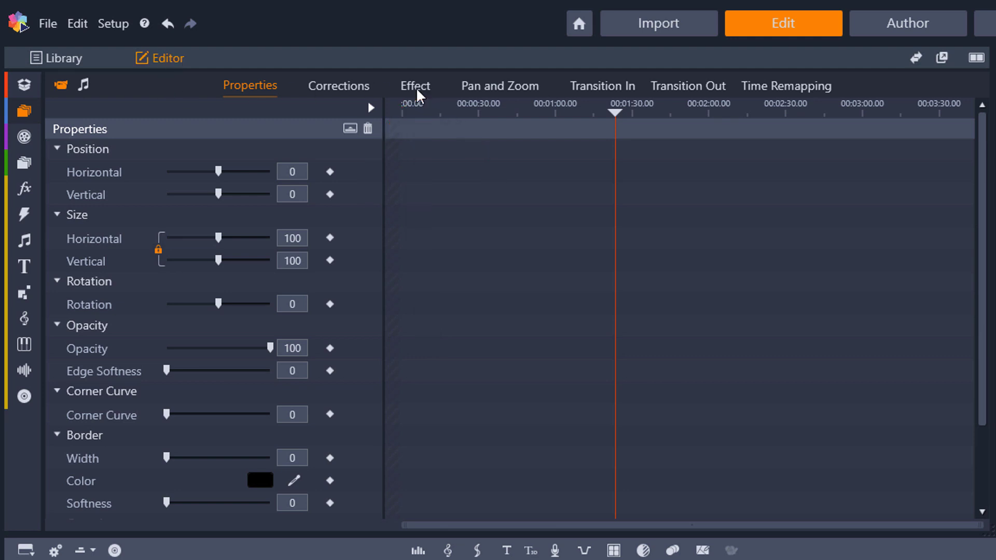
click(416, 87)
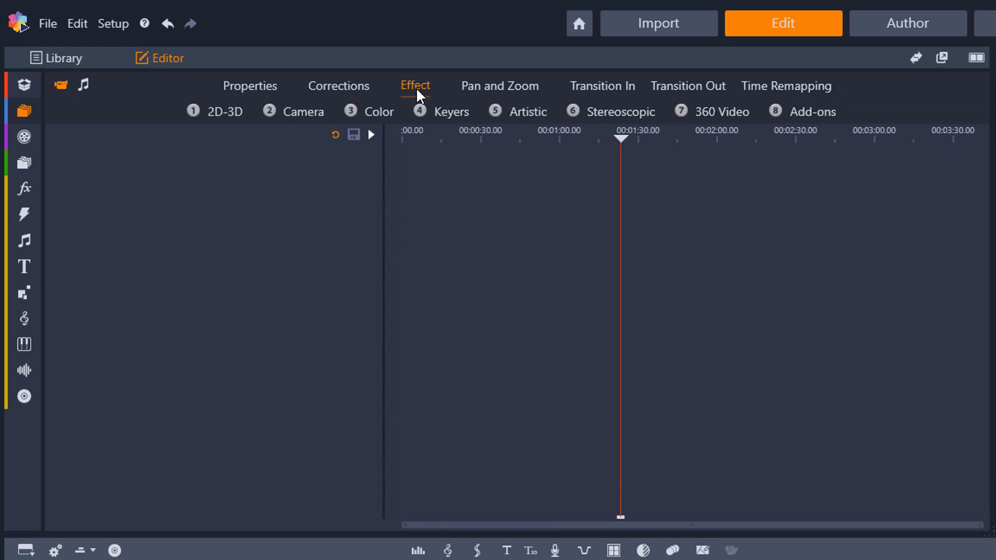
click(370, 117)
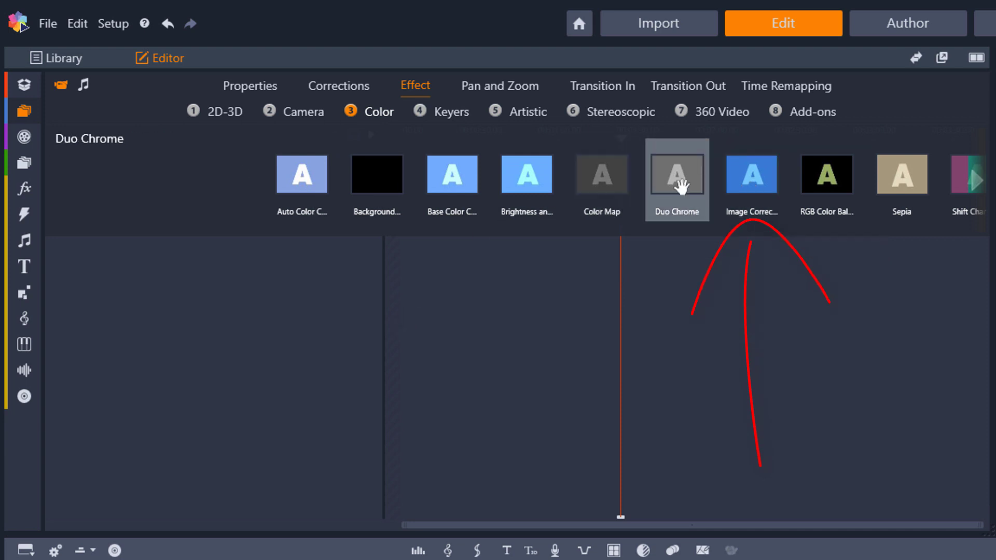
click(755, 179)
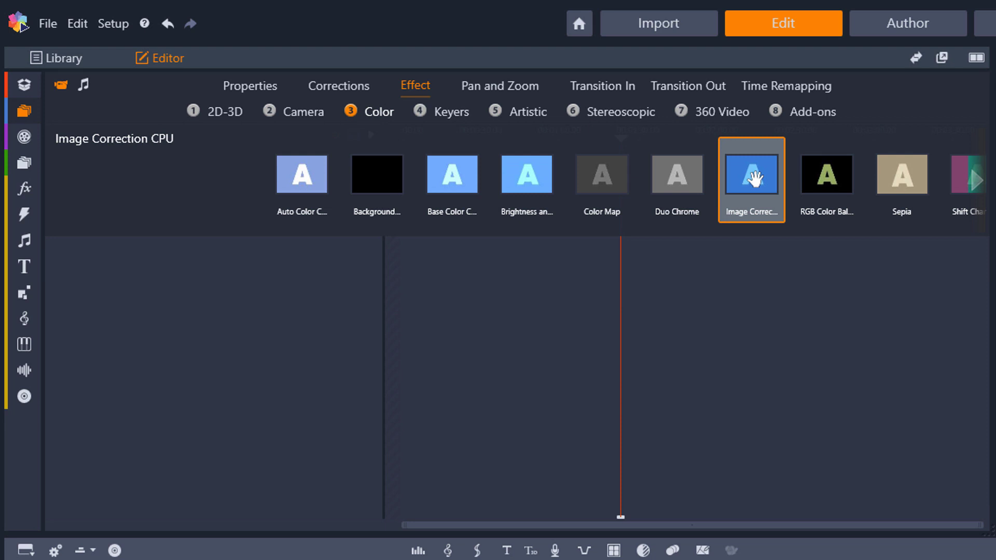
double_click(755, 179)
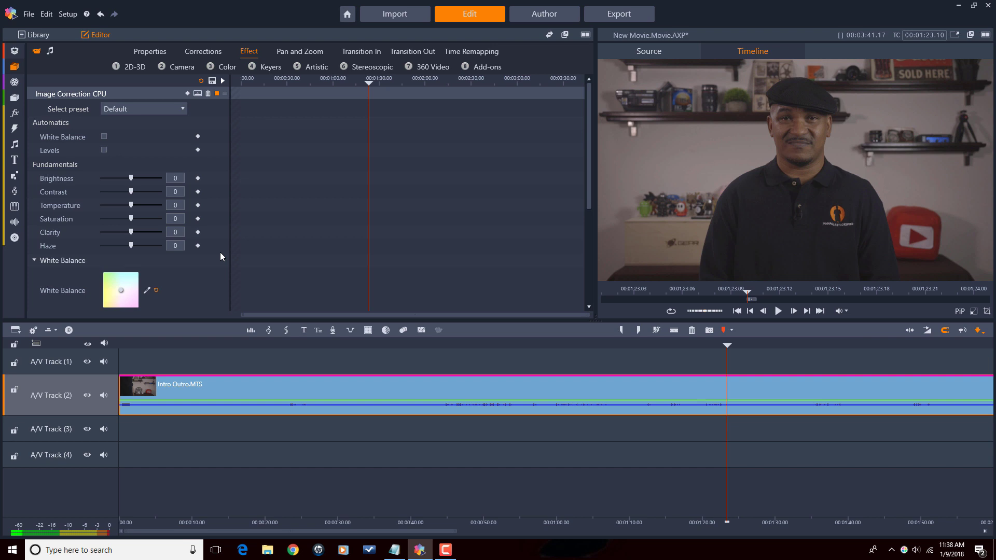
Step: Review the White Balance and Selective Brightness settings, then move playback to about 00:00:18
scroll(220, 253, down, 2)
scroll(221, 252, down, 2)
scroll(221, 252, down, 2)
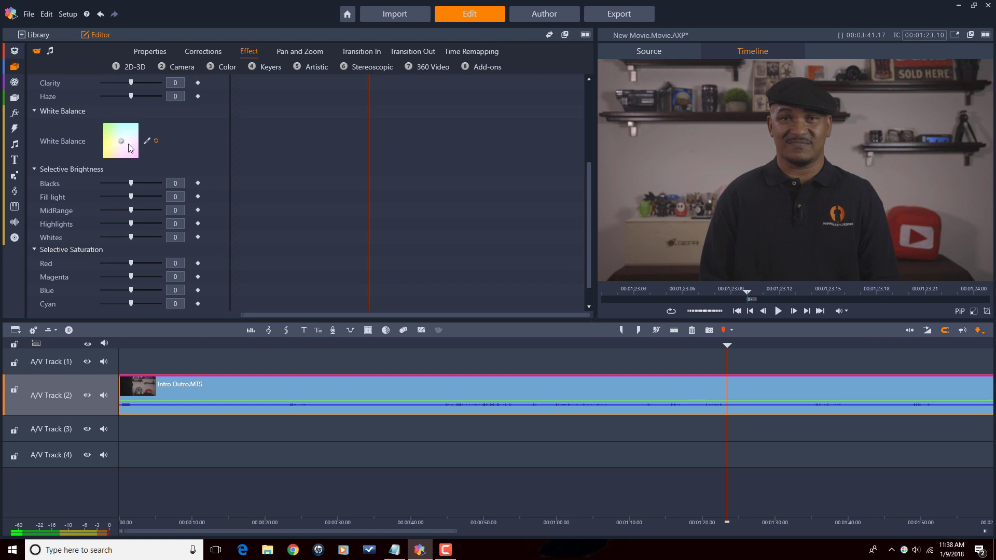
scroll(195, 165, up, 6)
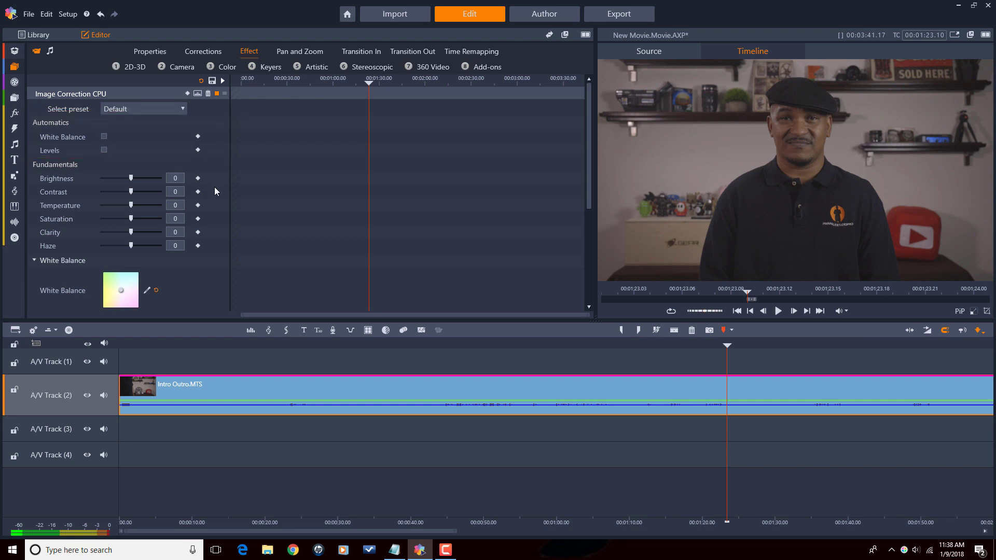
scroll(214, 191, down, 3)
scroll(215, 189, down, 1)
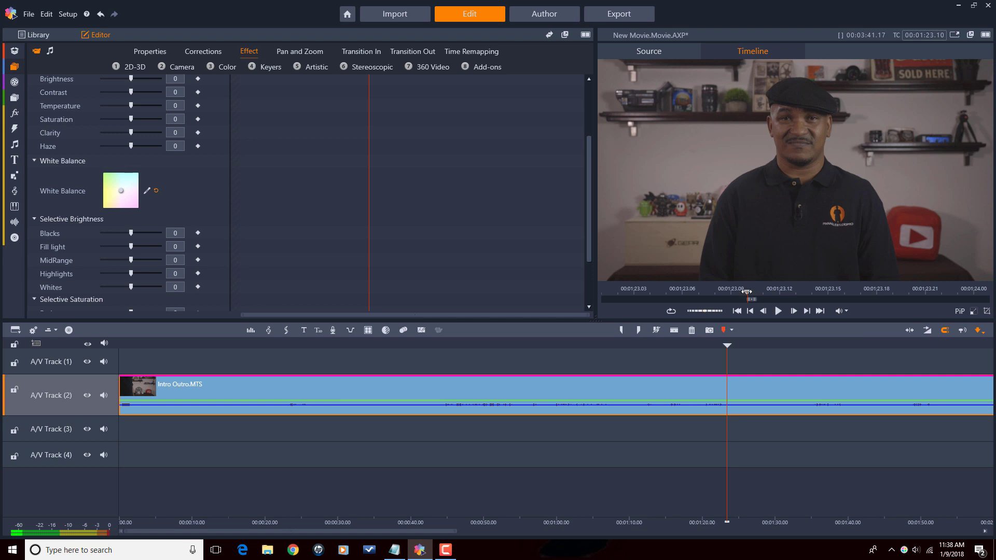
click(256, 347)
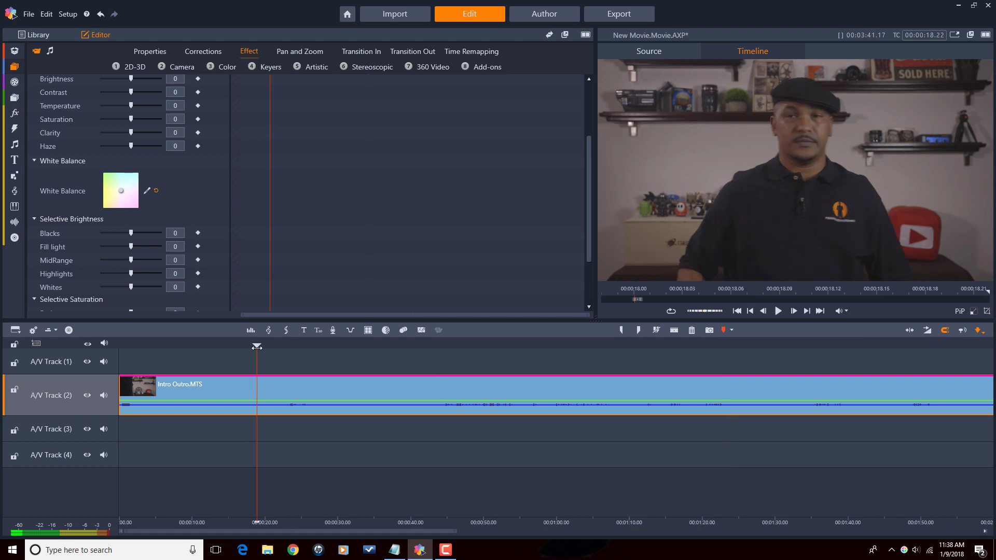
Step: Set white balance by sampling the white card in the preview at 00:00:13.19
click(220, 345)
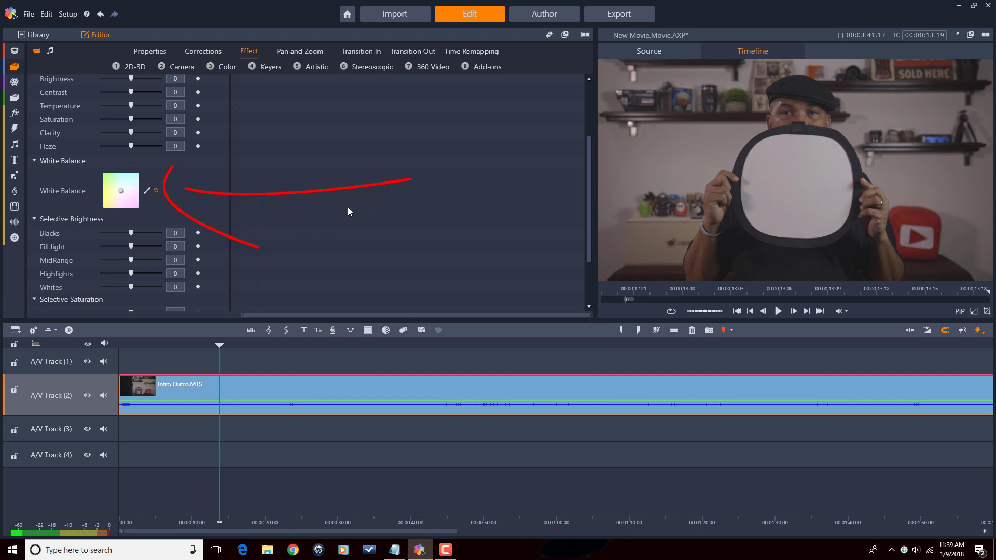
click(147, 192)
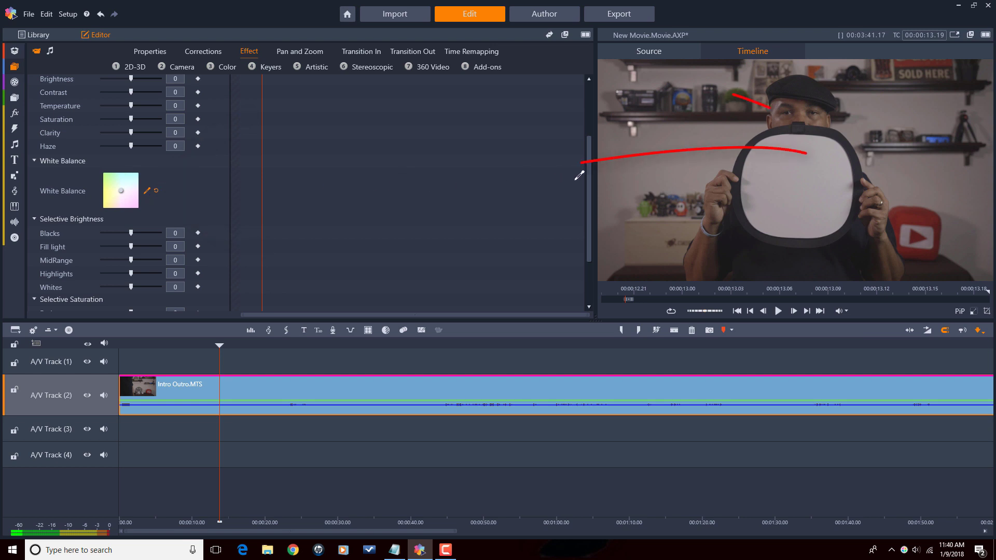
click(838, 158)
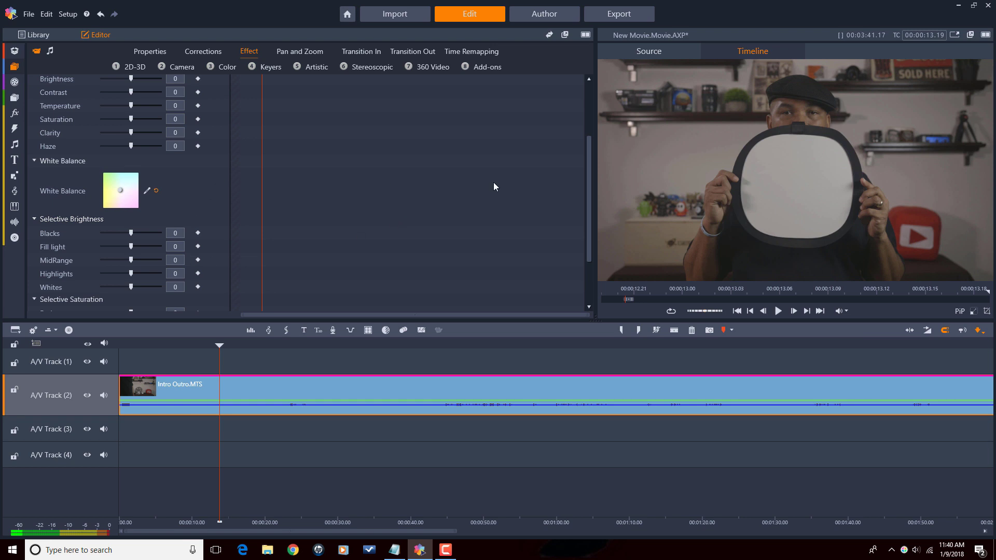
drag(587, 167, 593, 210)
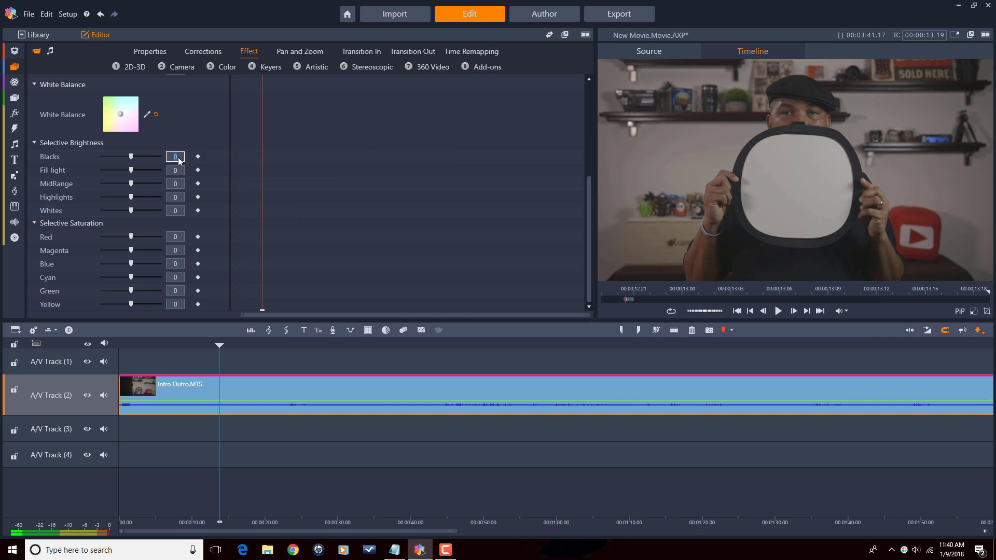
Step: Enter Blacks -8, Highlights 4 and MidRange 20 in Selective Brightness
text(-8)
key(Return)
click(181, 197)
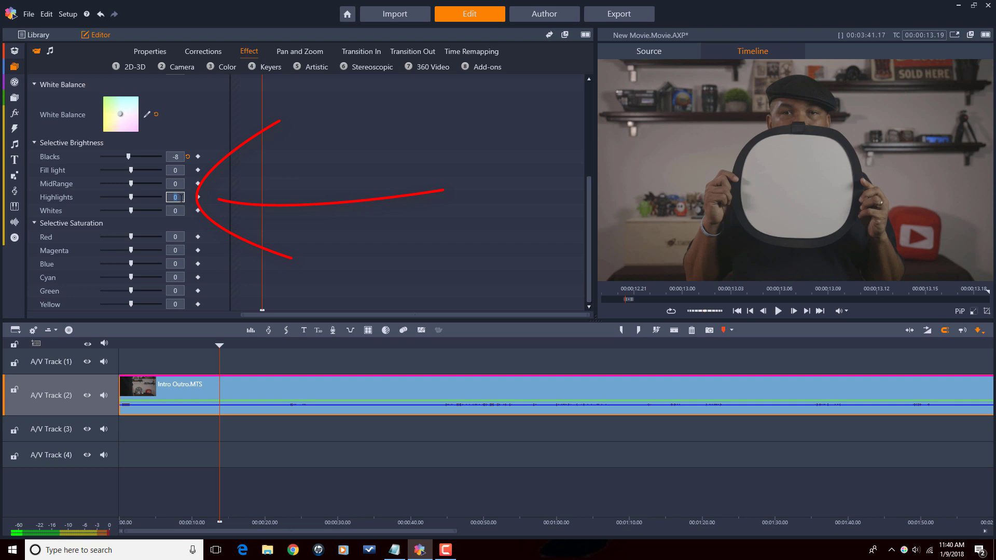
text(4)
click(175, 184)
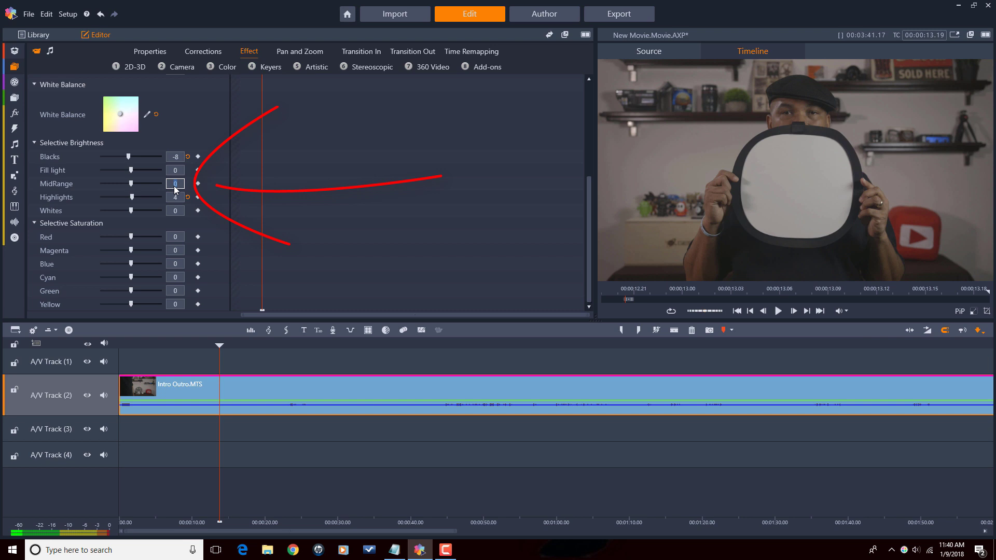
text(20)
key(Return)
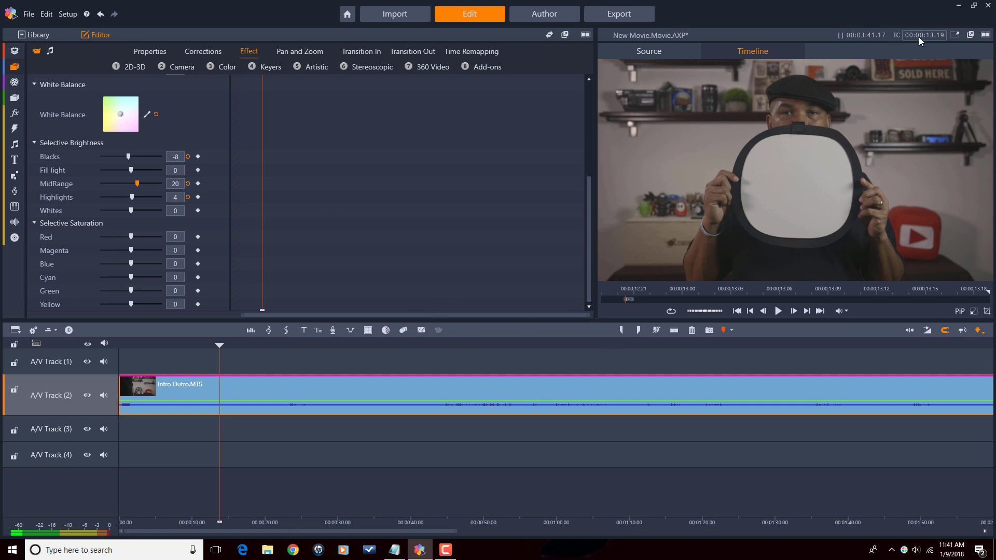
drag(387, 345, 731, 347)
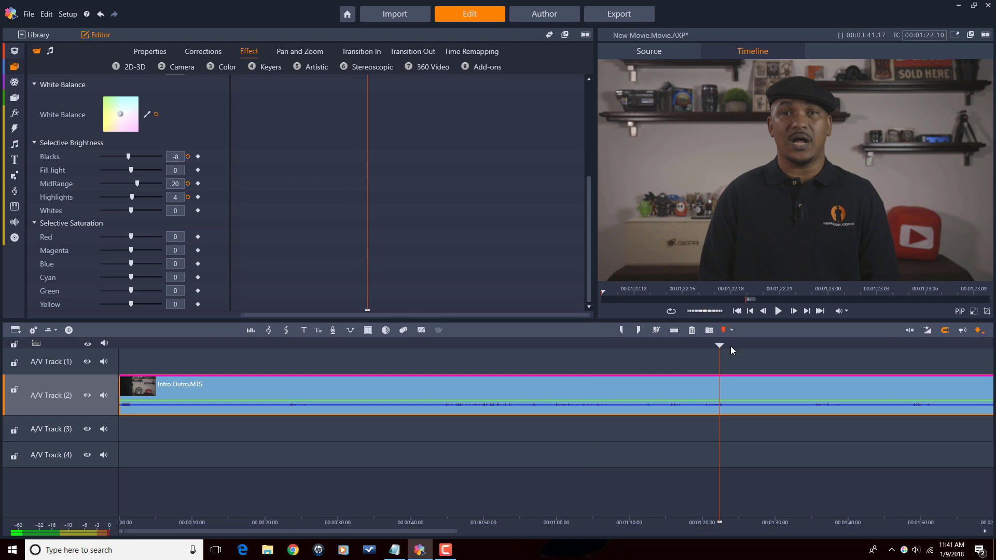
Step: Go to frame 00:01:23.10 and switch the player to one large timeline preview
click(763, 311)
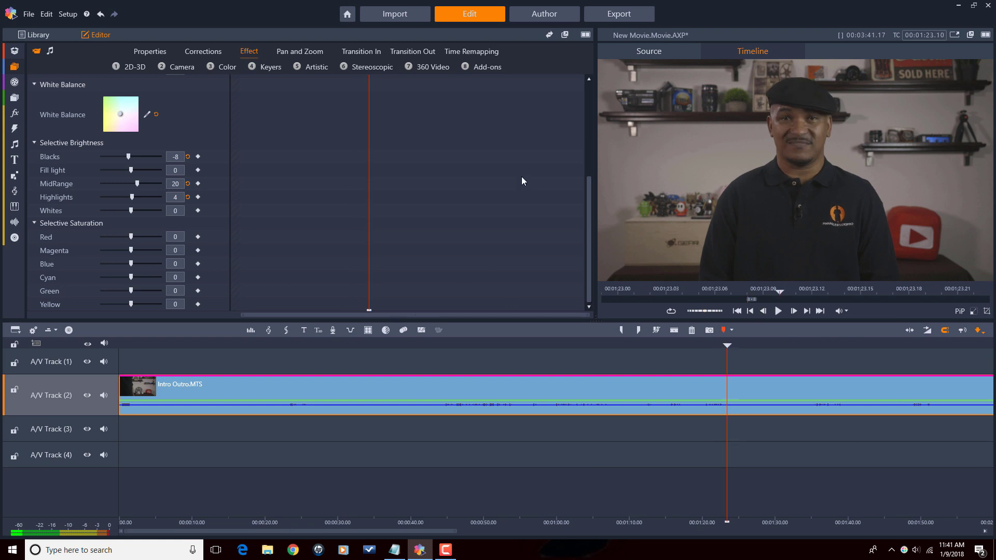
click(985, 35)
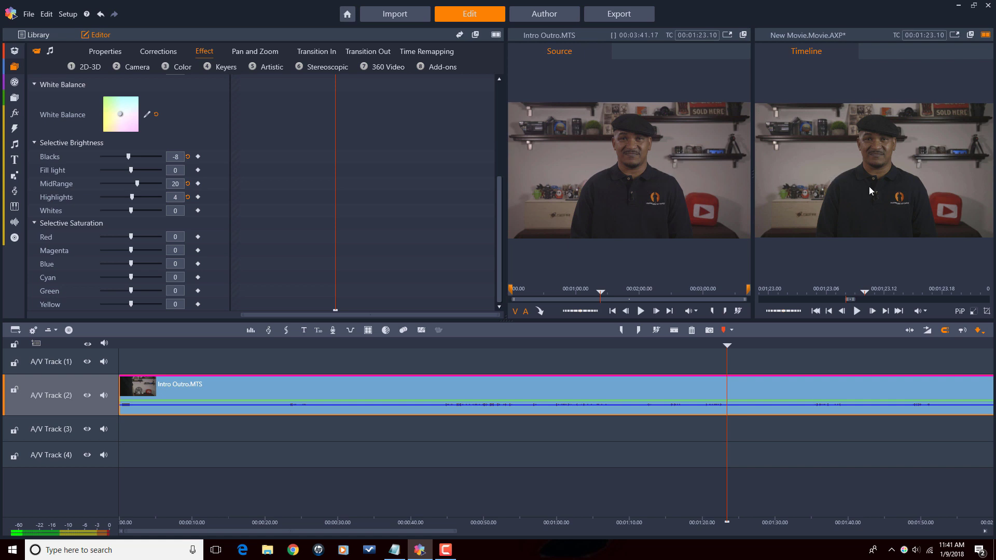
click(986, 35)
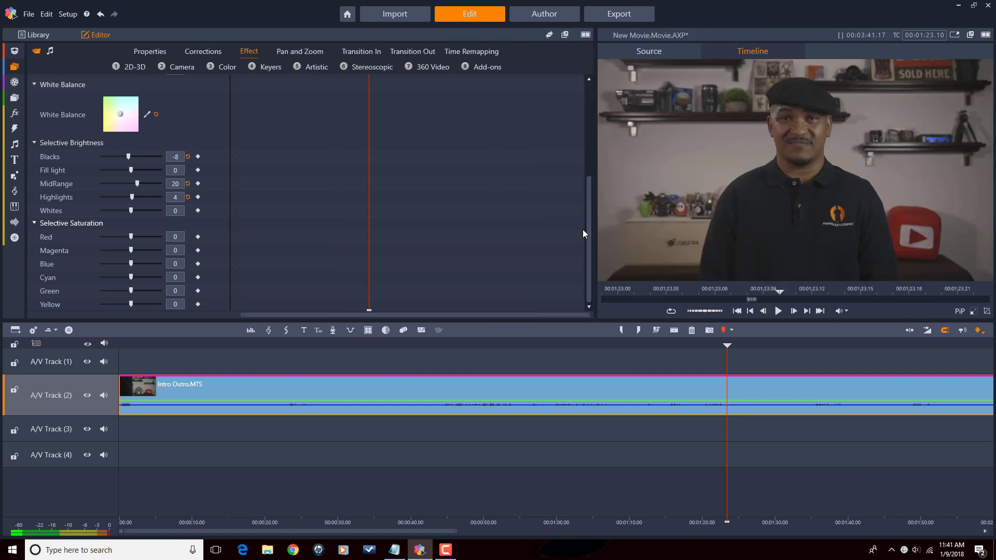
drag(587, 234, 594, 138)
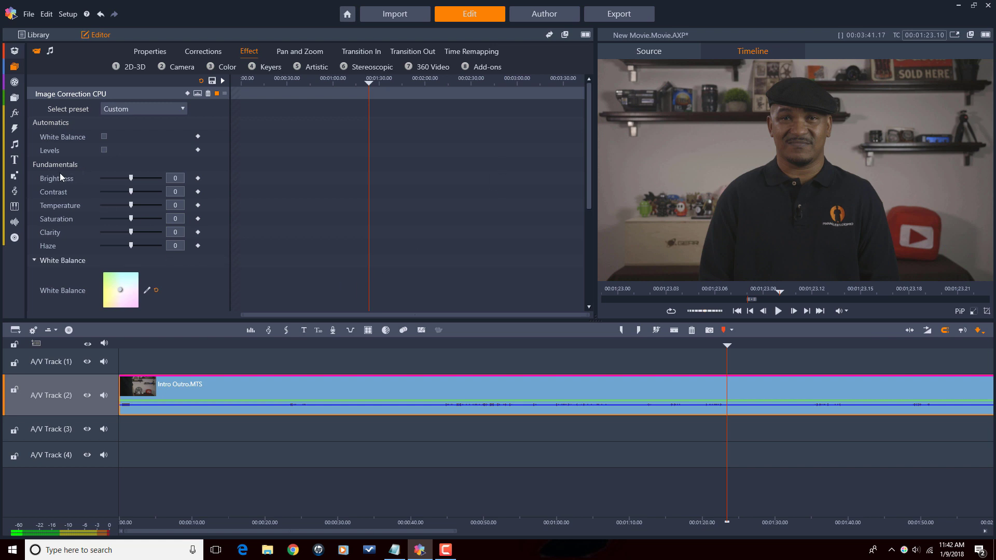
Step: Scroll the effect panel back up to the Fundamentals sliders
scroll(203, 247, down, 5)
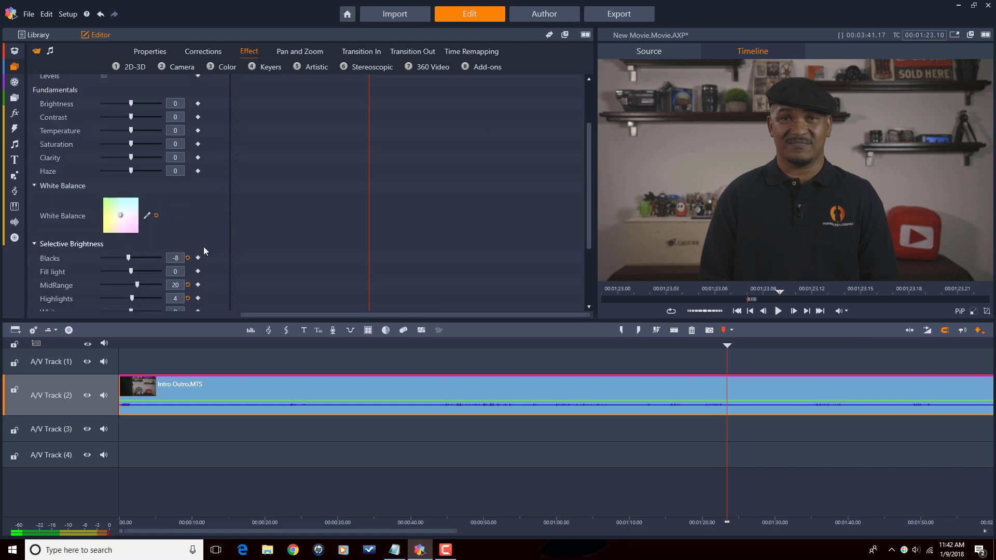
scroll(208, 250, up, 5)
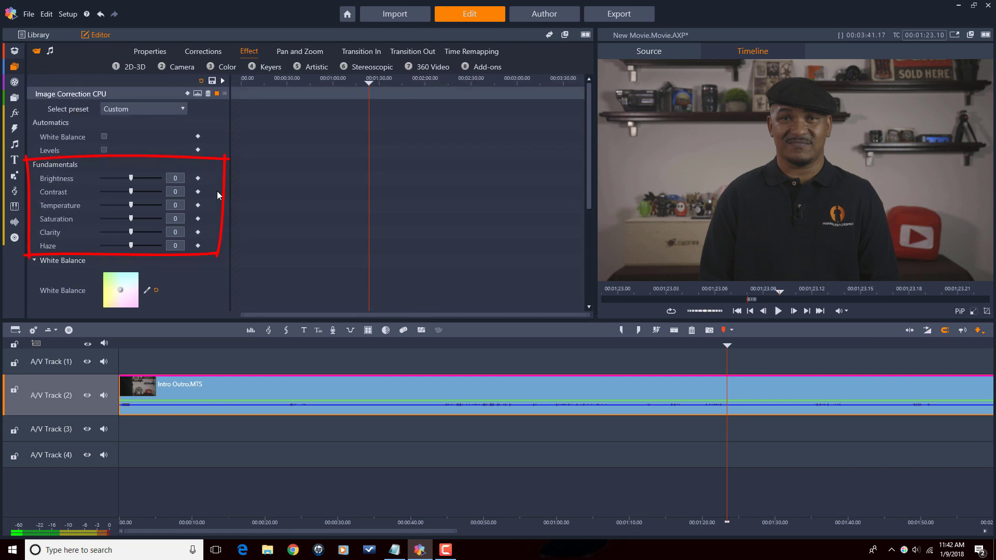
Step: Set the clip's Brightness to 13 and Temperature to -40 in Fundamentals
text(13)
key(Return)
click(175, 193)
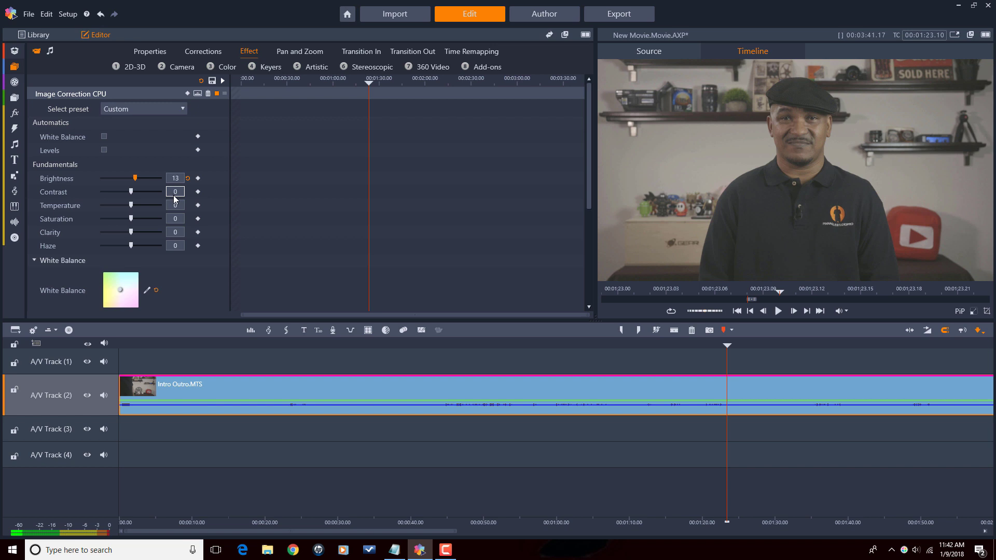
click(176, 207)
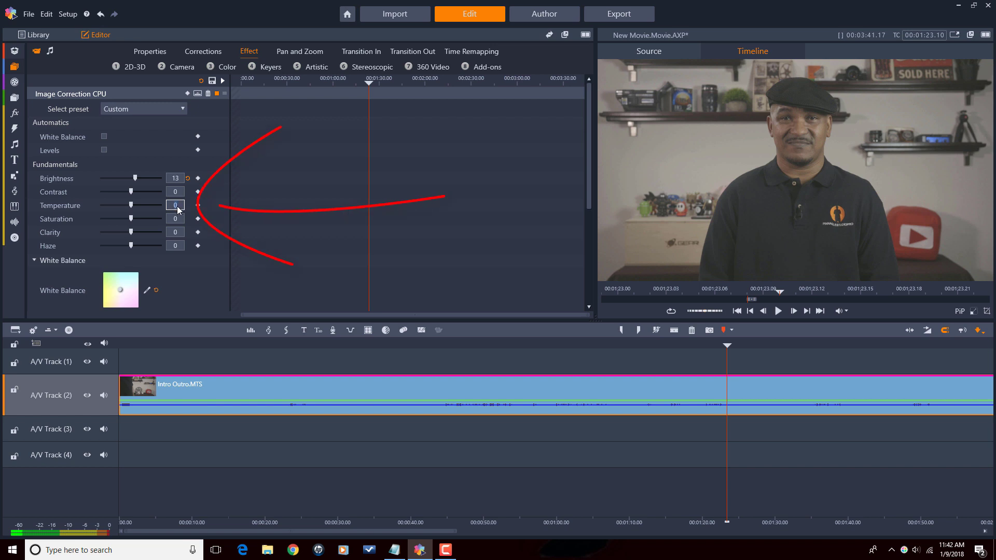
text(-40)
key(Return)
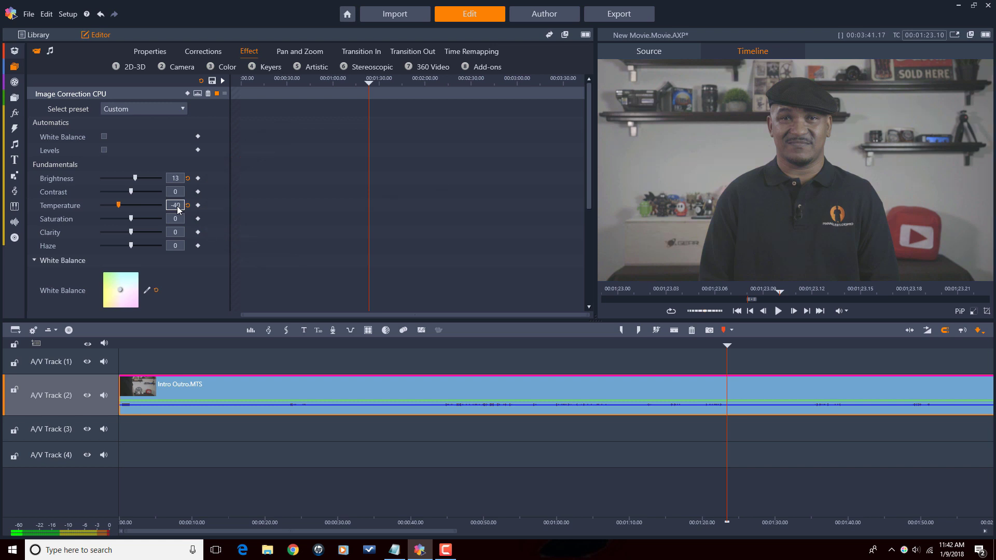
click(184, 243)
click(178, 220)
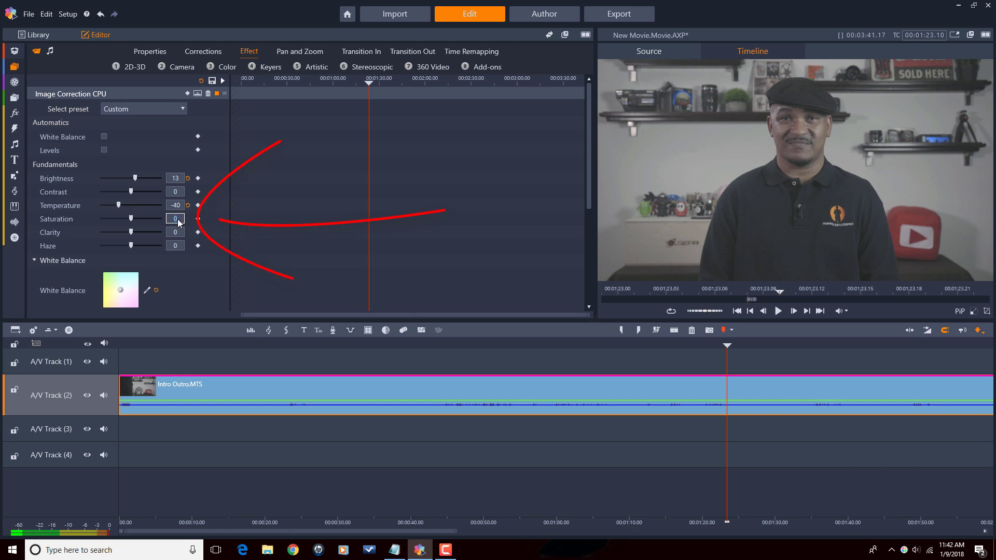
Step: Set Saturation 21, Clarity 10 and Haze -27, then show side-by-side previews to compare
text(1)
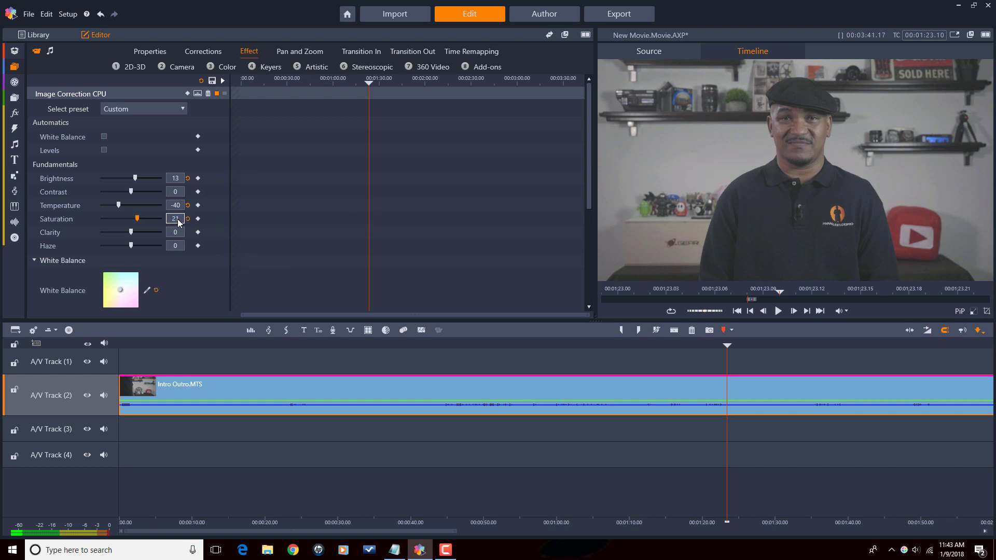
click(176, 236)
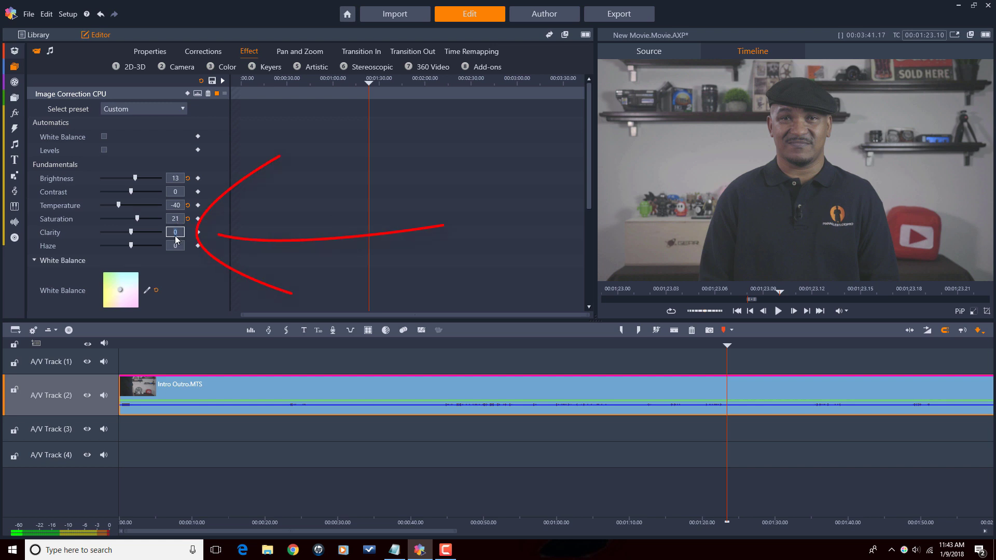
text(10)
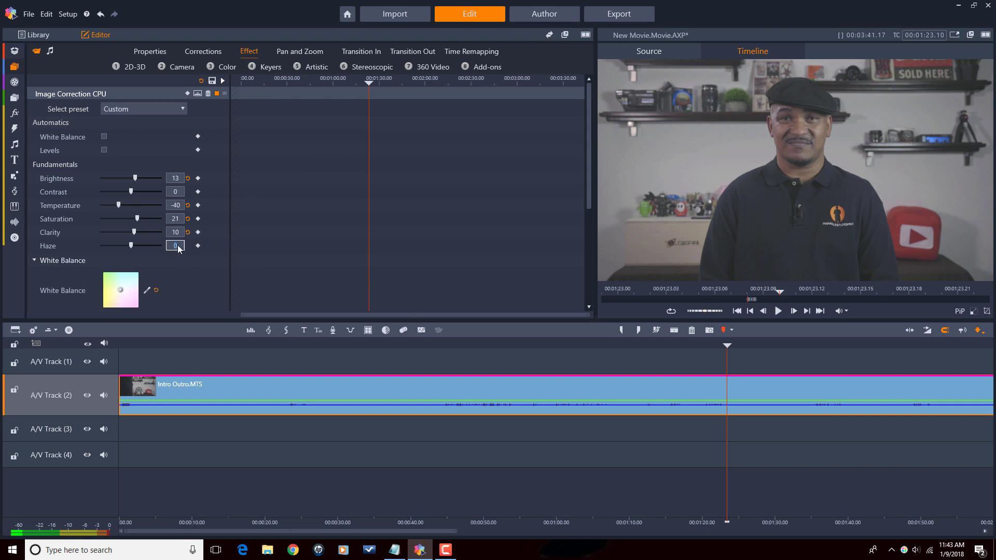
click(178, 249)
text(-27)
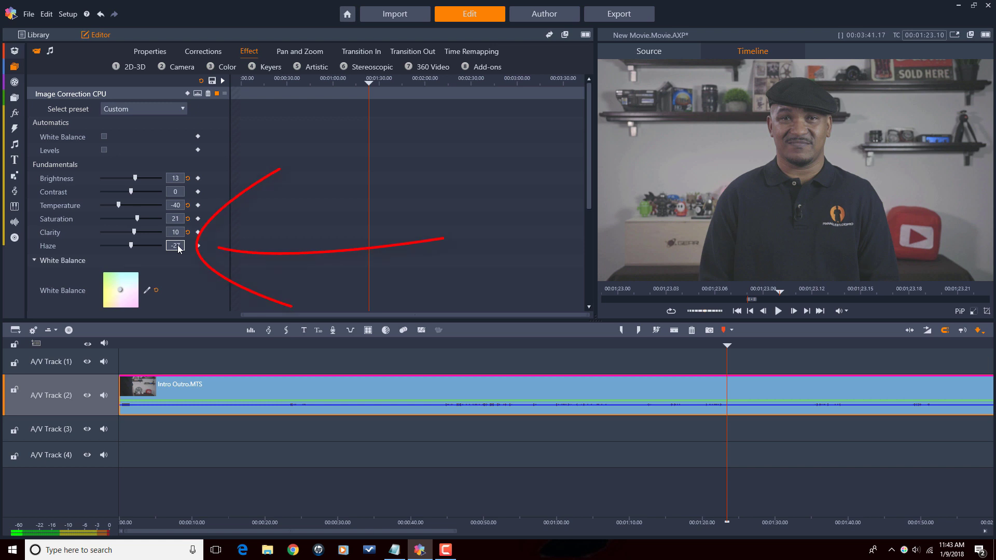
key(Return)
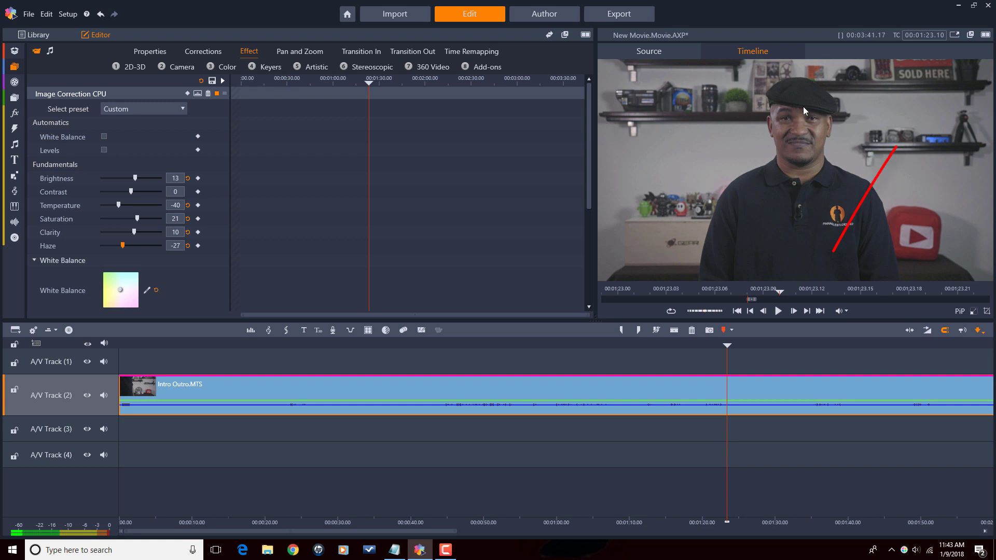
click(986, 35)
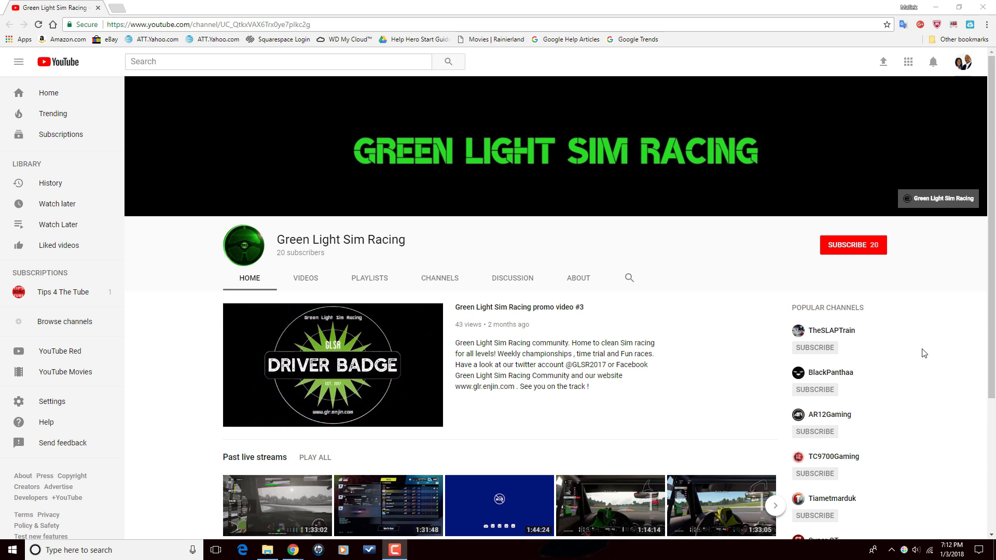
scroll(924, 353, down, 1)
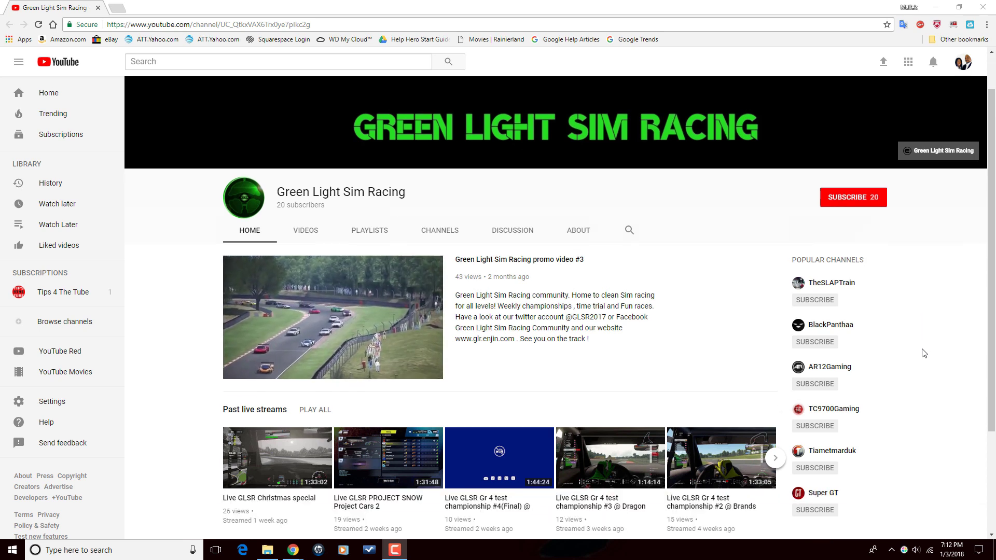
scroll(924, 354, down, 3)
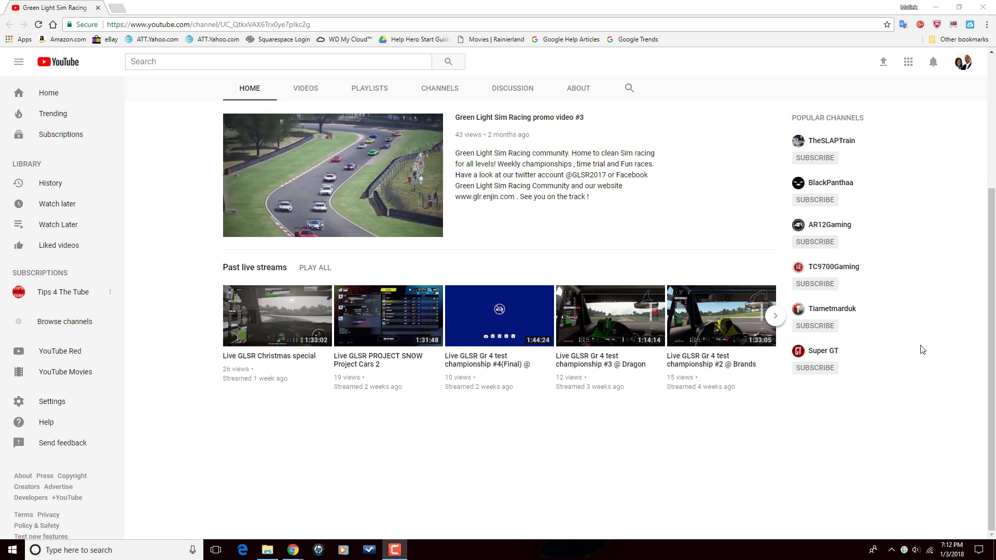
scroll(922, 349, up, 2)
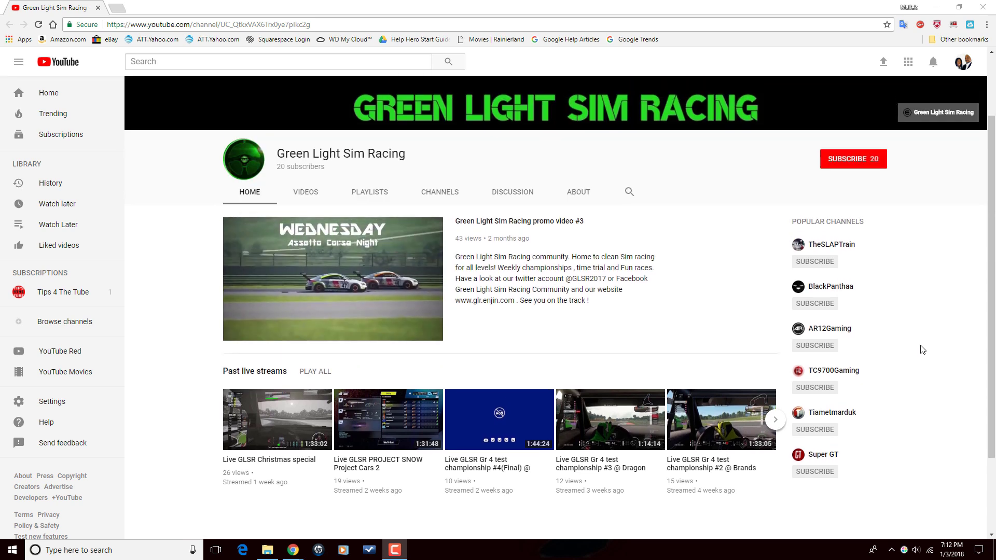
scroll(923, 349, up, 1)
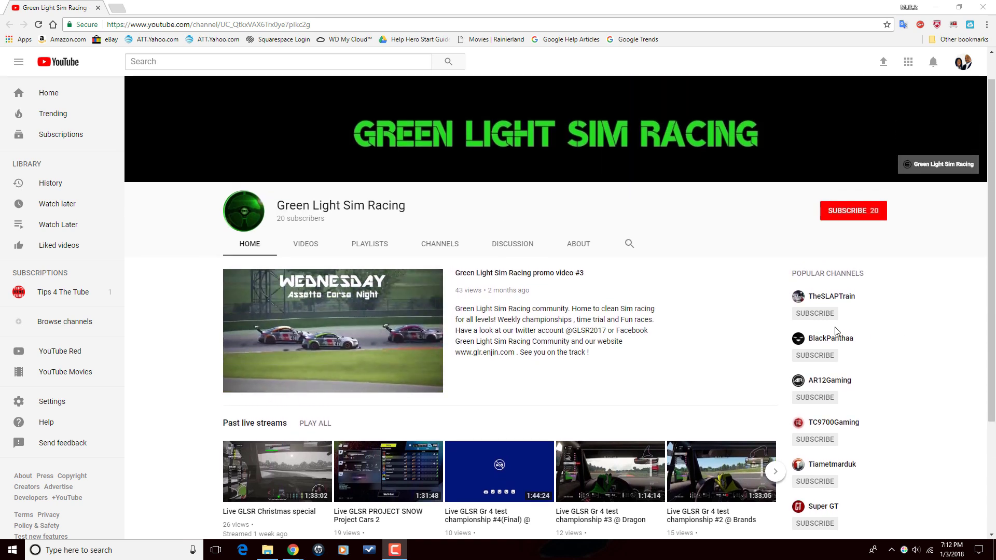